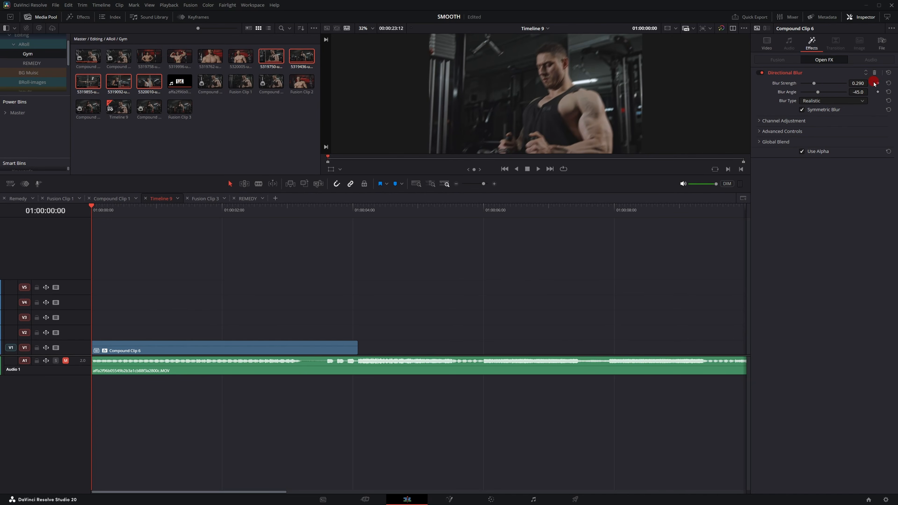
Step: Place clip 5320005 on track V2 above Compound Clip 6 and trim off everything after 01:00:04:02
left_click(375, 228)
left_click_drag(224, 52, 140, 334)
left_click_drag(315, 211, 359, 211)
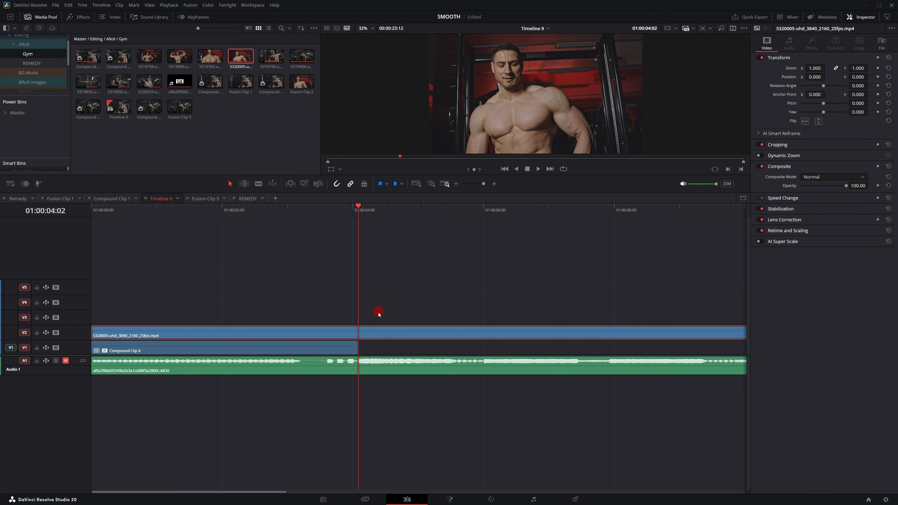
key("ctrl+b")
left_click(383, 327)
key("BackSpace")
Step: Combine the V2 gym clip and Compound Clip 6 into a new Fusion clip
left_click_drag(217, 294, 226, 346)
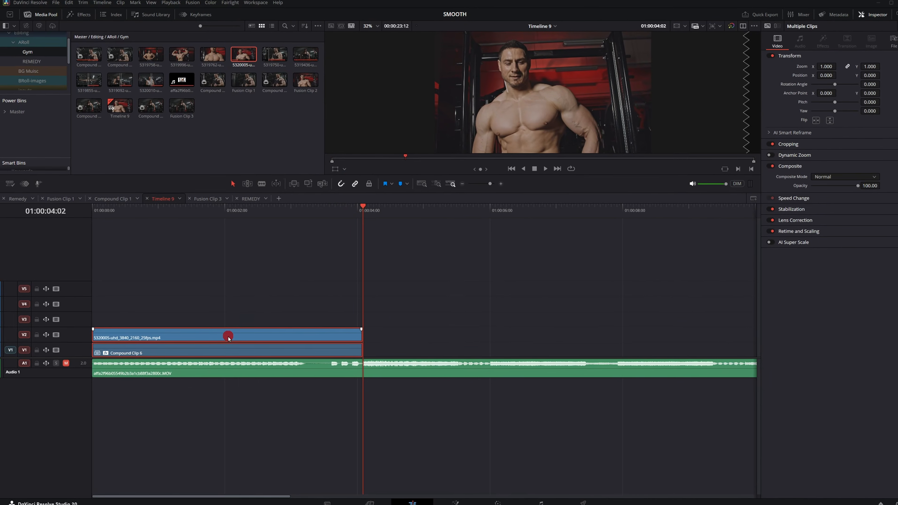
right_click(226, 333)
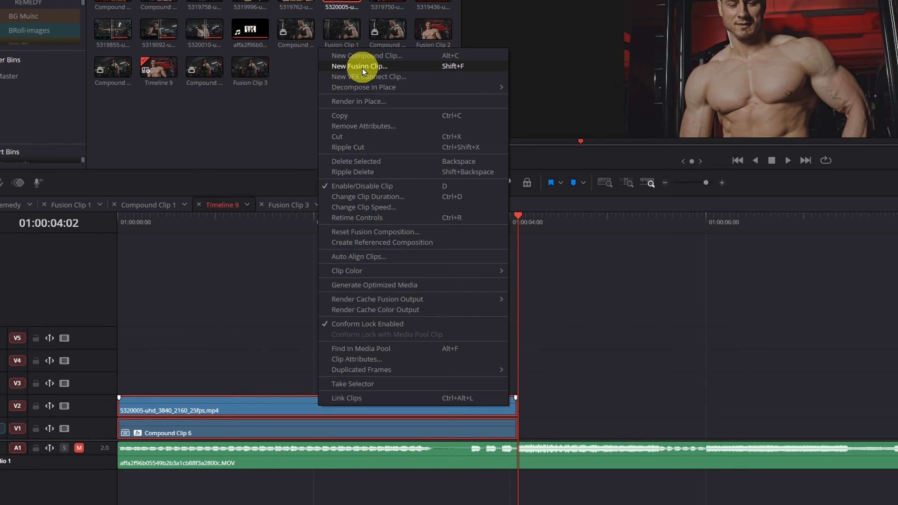
left_click(362, 69)
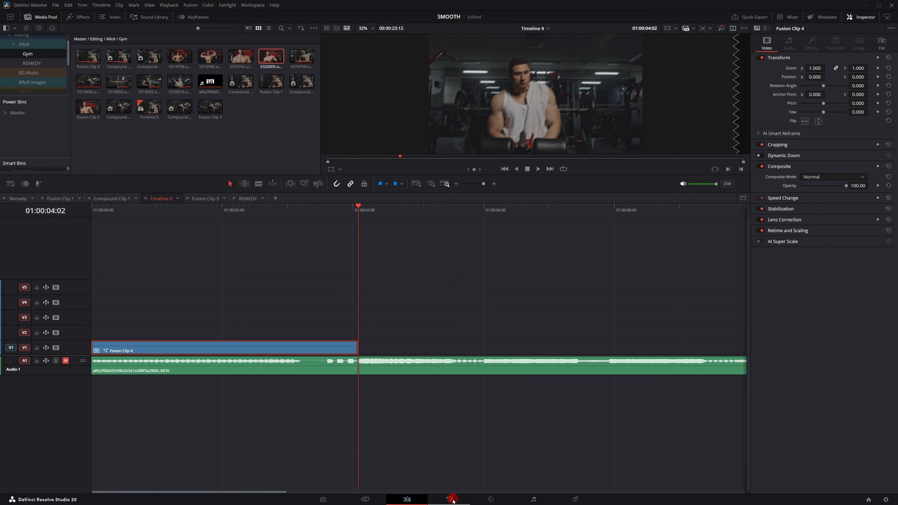
Step: Open the Fusion clip's composition and rearrange its nodes into a vertical merge chain with each MediaIn beside its Merge
left_click(452, 500)
left_click_drag(695, 244, 566, 225)
left_click_drag(630, 222, 477, 342)
left_click_drag(564, 277, 676, 303)
left_click_drag(610, 362, 523, 362)
left_click_drag(566, 276, 463, 246)
left_click_drag(477, 250, 477, 329)
left_click_drag(486, 210, 544, 173)
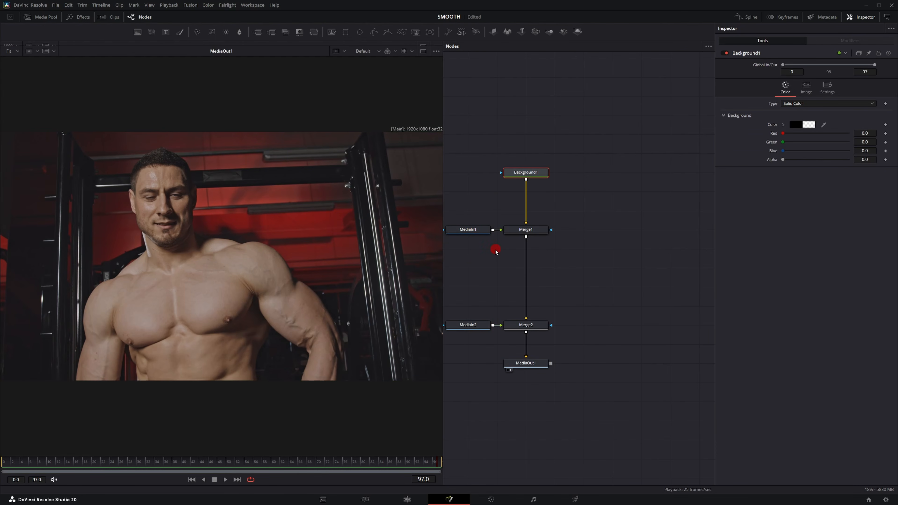
left_click_drag(504, 255, 569, 204)
left_click_drag(531, 268, 495, 269)
Step: Insert a Magic Mask between MediaIn2 and Merge2 and mark the man as the subject at frame 43
left_click(194, 459)
left_click(417, 32)
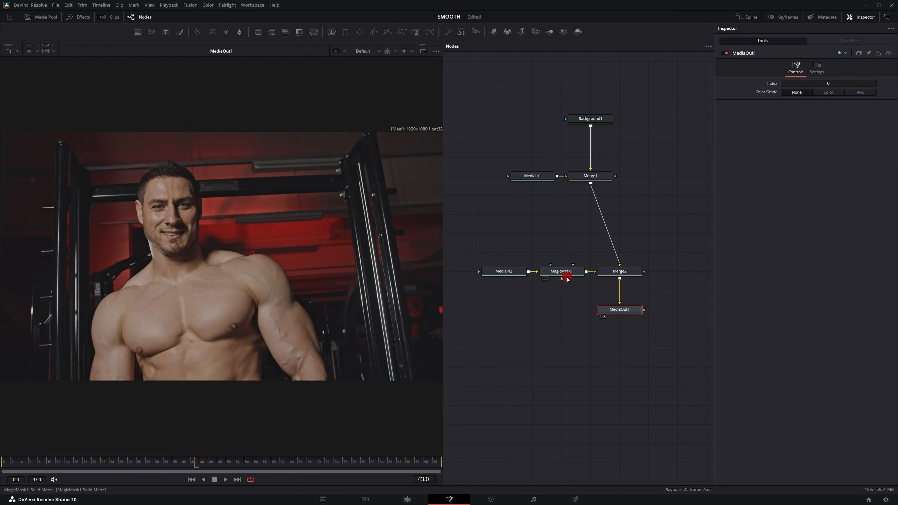
left_click(177, 194)
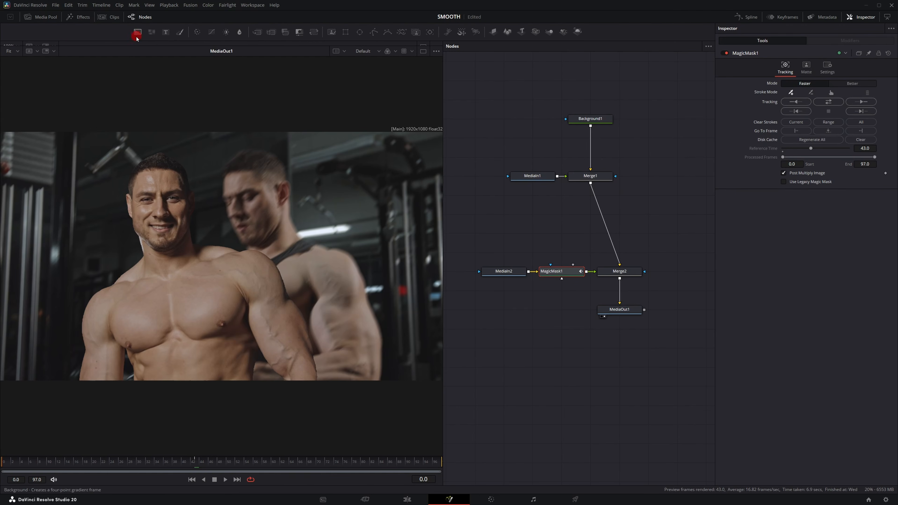
Step: Merge a Background node between Merge1 and Merge2, and connect a Rectangle mask to it
left_click_drag(138, 33, 591, 182)
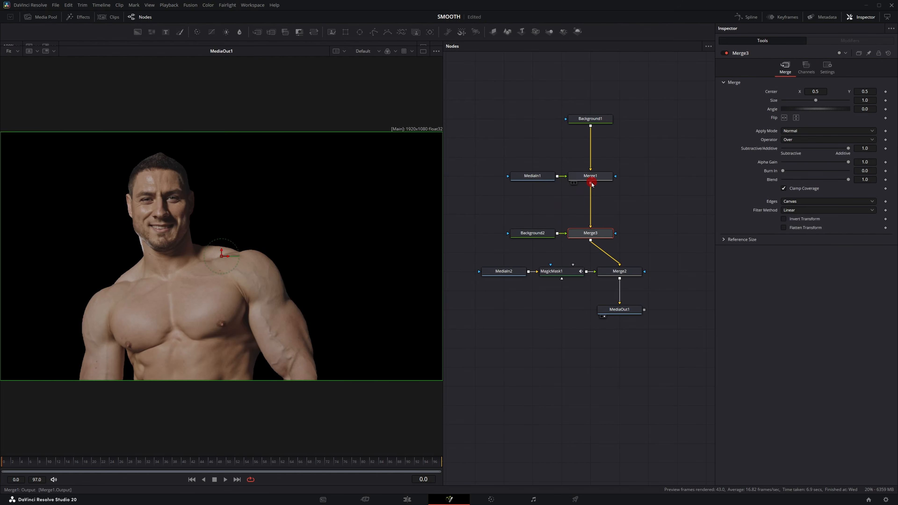
left_click_drag(596, 234, 623, 235)
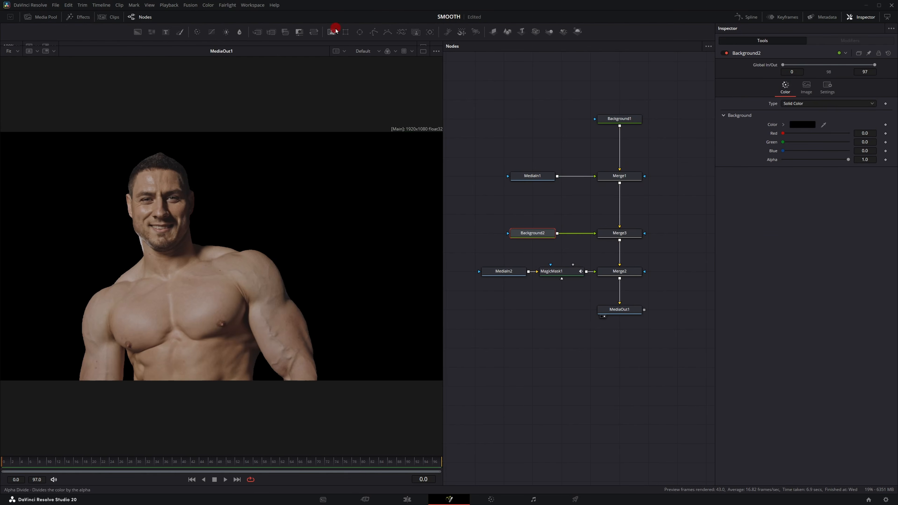
left_click_drag(346, 31, 537, 233)
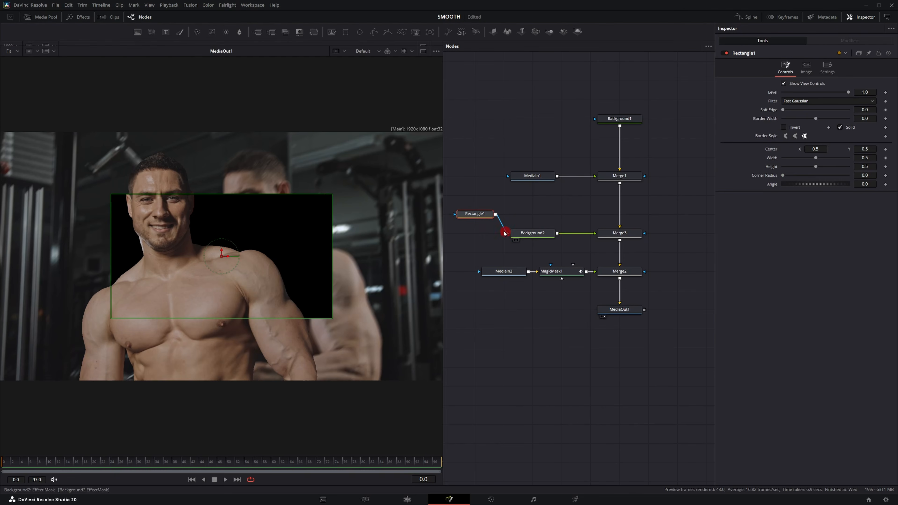
left_click_drag(492, 216, 491, 234)
Step: Invert the Rectangle mask and set its width to 1.0 and height to 0.0
left_click(783, 127)
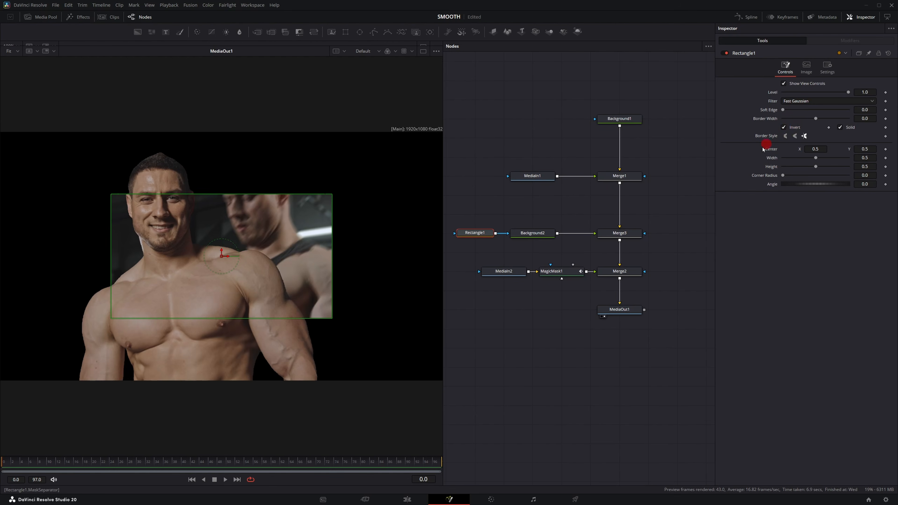
left_click_drag(816, 158, 895, 147)
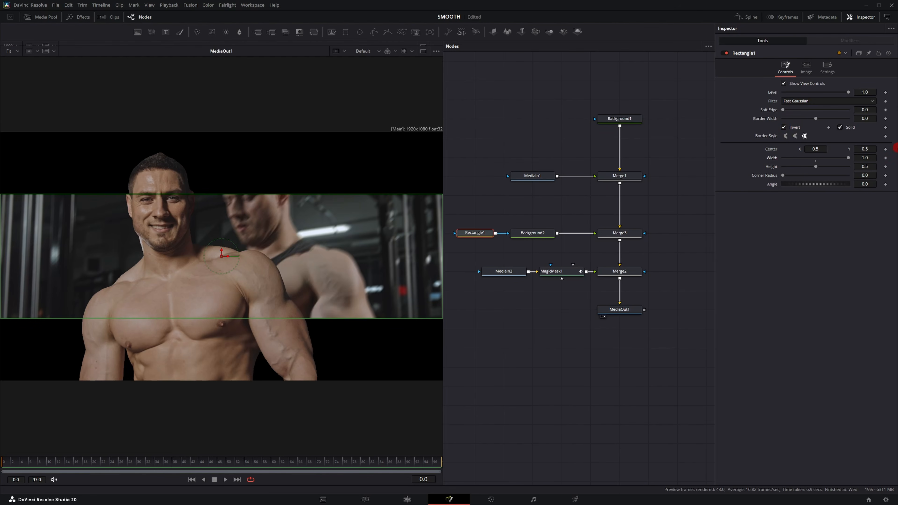
left_click_drag(815, 167, 747, 171)
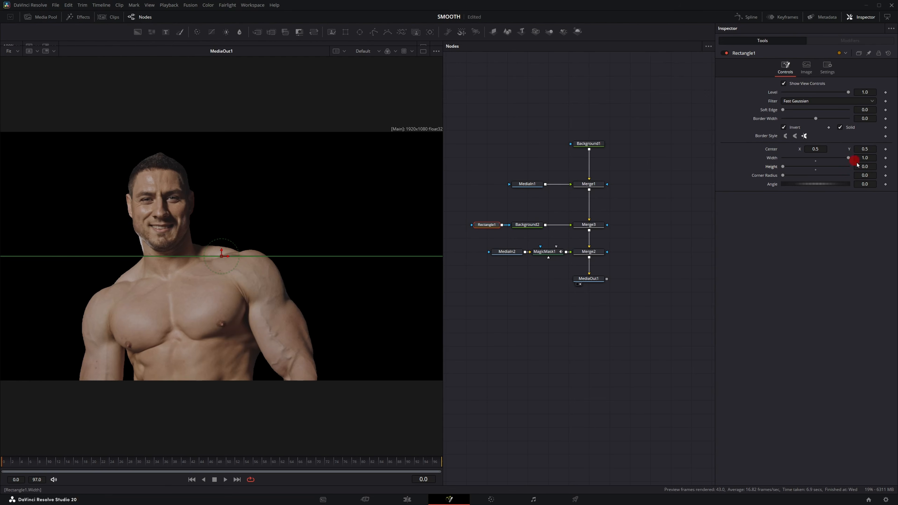
Step: Keyframe the Rectangle mask's height from 0.0 at frame 0 to 1.0 at frame 96
left_click(886, 166)
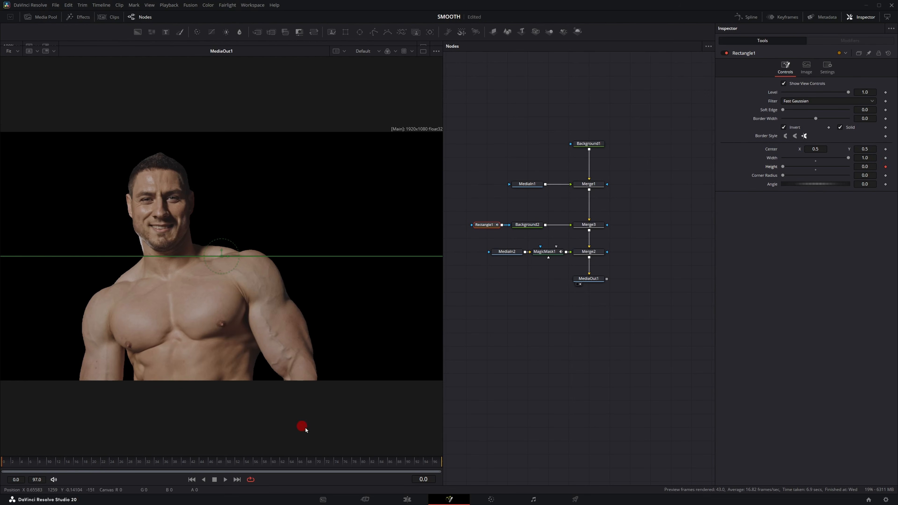
left_click(437, 466)
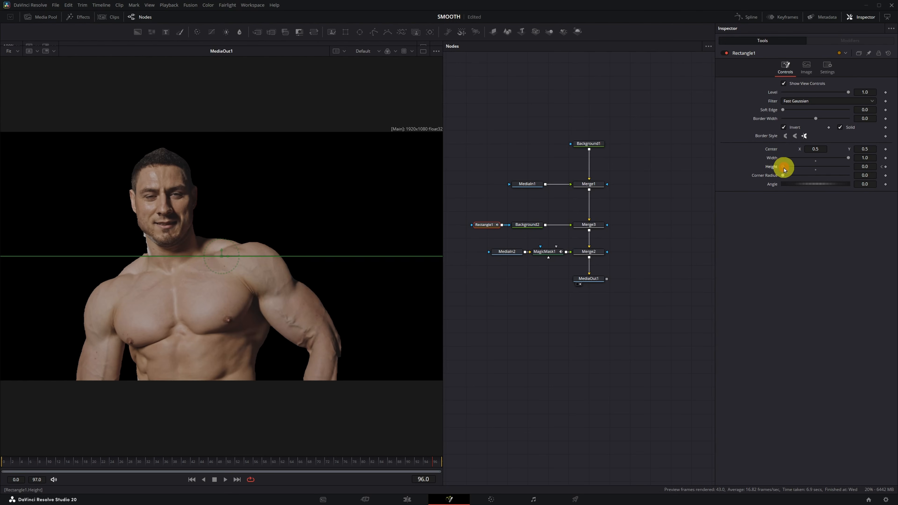
left_click_drag(784, 170, 895, 160)
Step: Set the Rectangle mask's angle to -46.7 and width to 1.1, with the frame 96 height keyframe at 20
left_click_drag(43, 461, 301, 461)
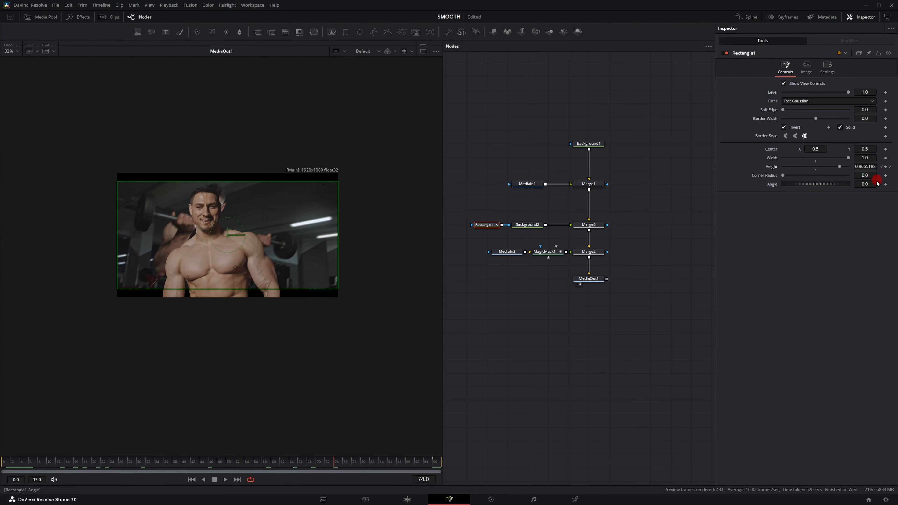
left_click_drag(870, 184, 707, 218)
left_click(443, 459)
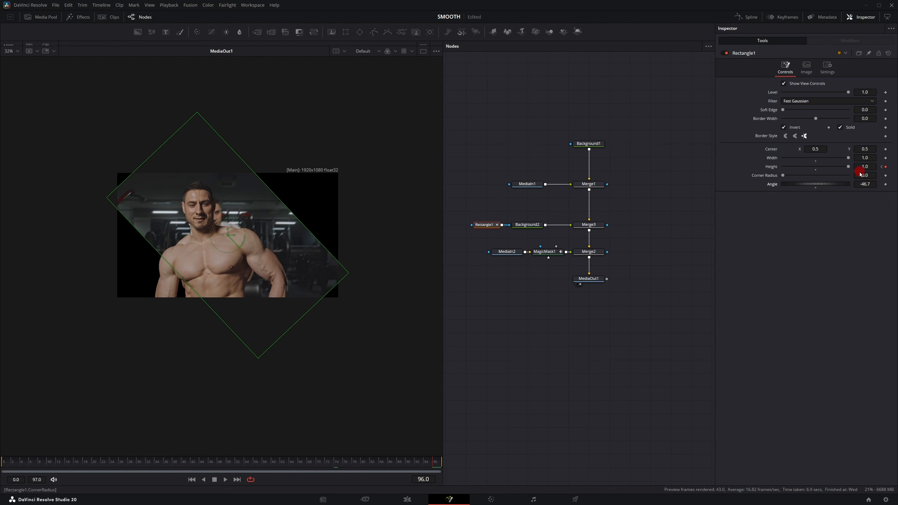
left_click(866, 166)
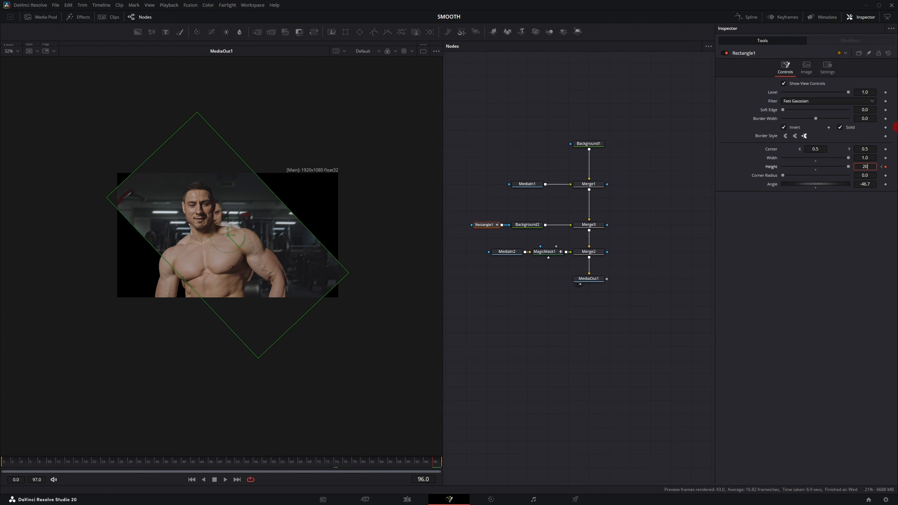
key("Tab")
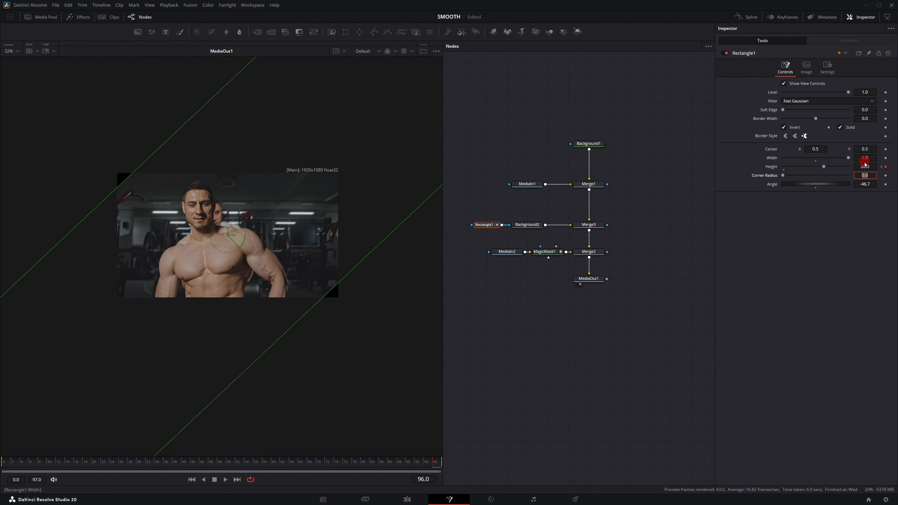
left_click(869, 157)
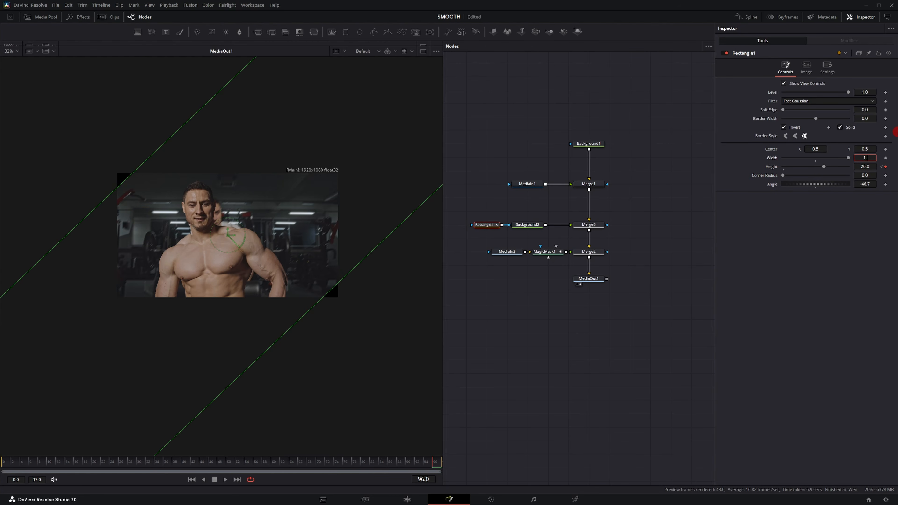
key("Tab")
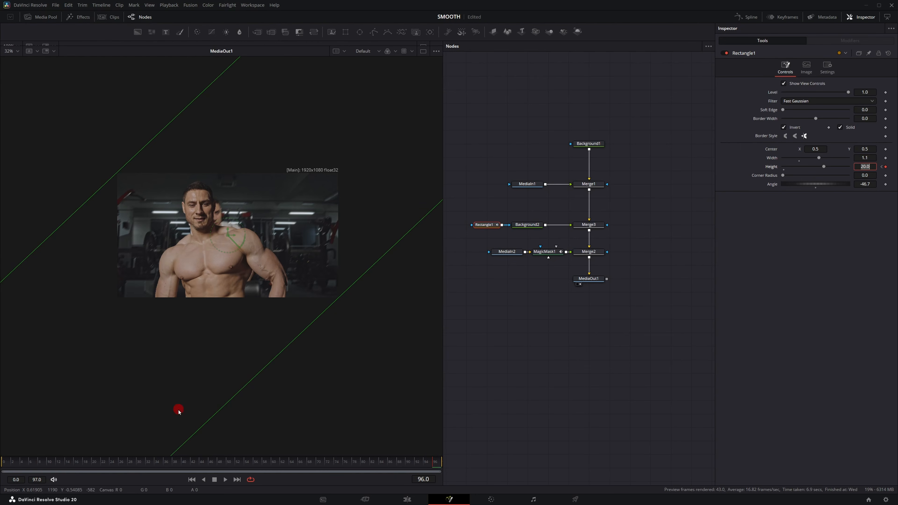
left_click_drag(45, 459, 58, 459)
Step: Choose a new solid color for Background2 and preview the wipe over the opening frames
left_click(526, 225)
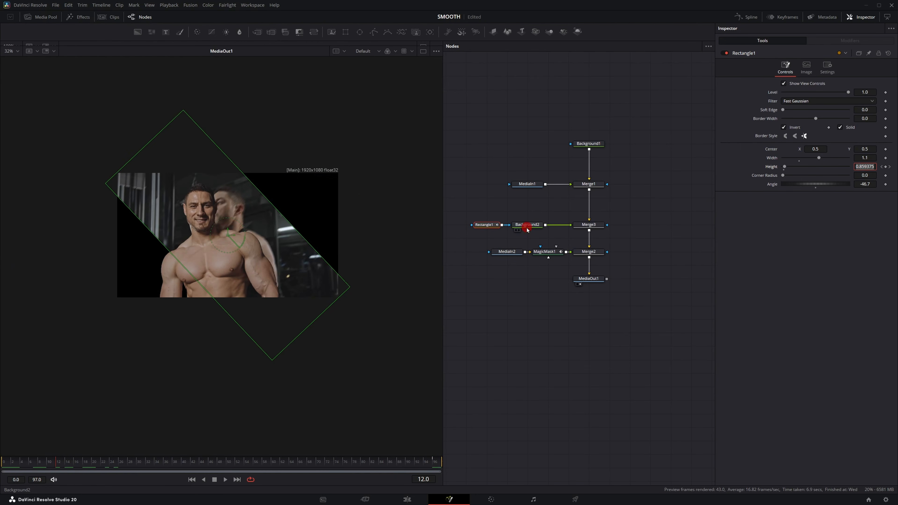
left_click(802, 125)
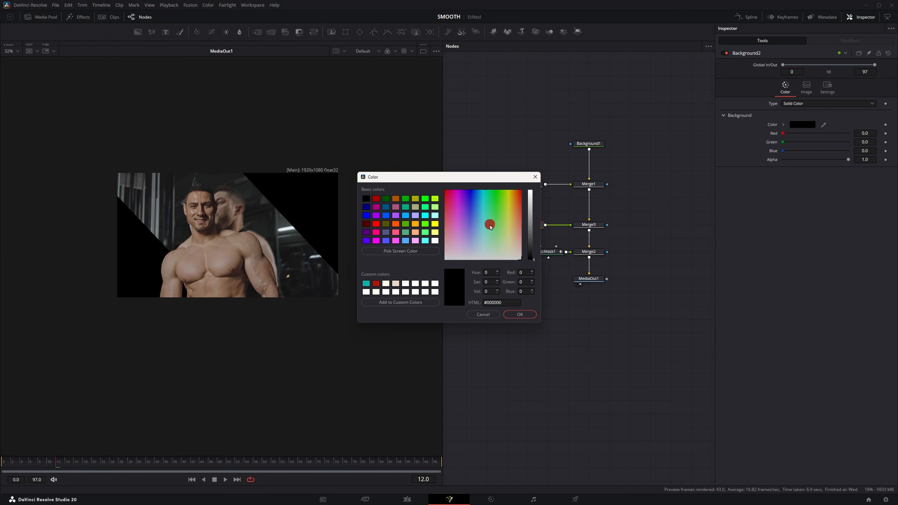
left_click_drag(445, 282, 460, 292)
left_click(519, 314)
left_click(23, 462)
left_click_drag(23, 462, 106, 459)
Step: On the Edit page, place clip 5319996 on V2, cut off its opening part and start the rest at 01:00:03:13
key("shift+4")
left_click_drag(210, 57, 309, 329)
left_click_drag(339, 221, 543, 226)
left_click(572, 330)
key("ctrl+b")
left_click_drag(572, 330, 347, 333)
Step: Freeze clip 5319996 at 01:00:03:13 and split it at 01:00:04:02
left_click(326, 219)
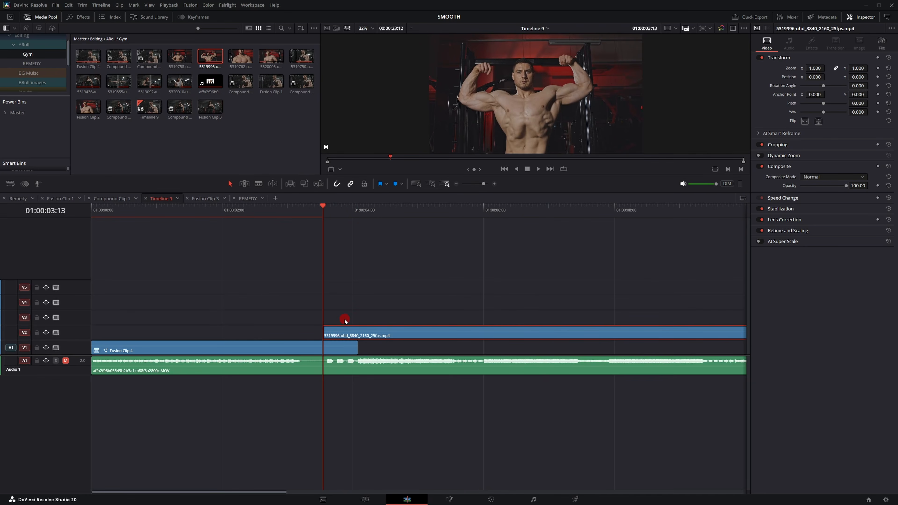
key("shift+r")
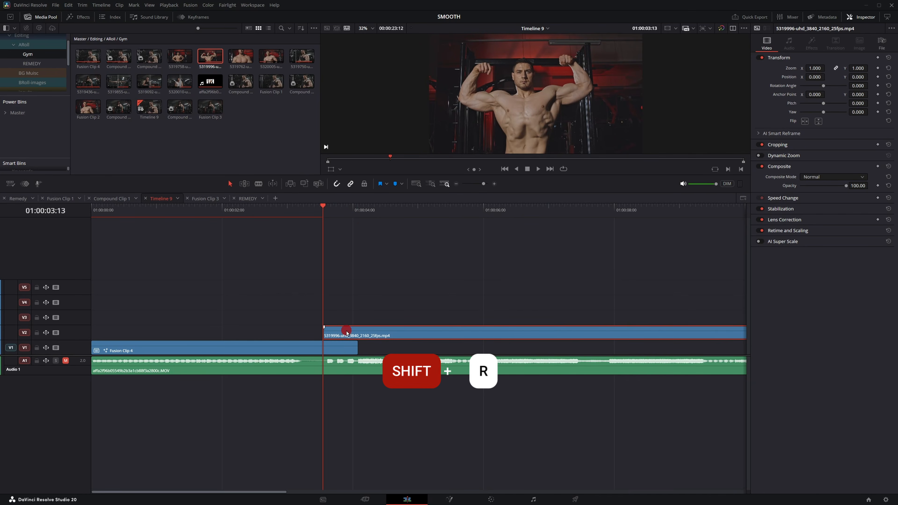
left_click_drag(327, 212, 359, 213)
left_click(374, 334)
key("ctrl+b")
left_click(375, 334)
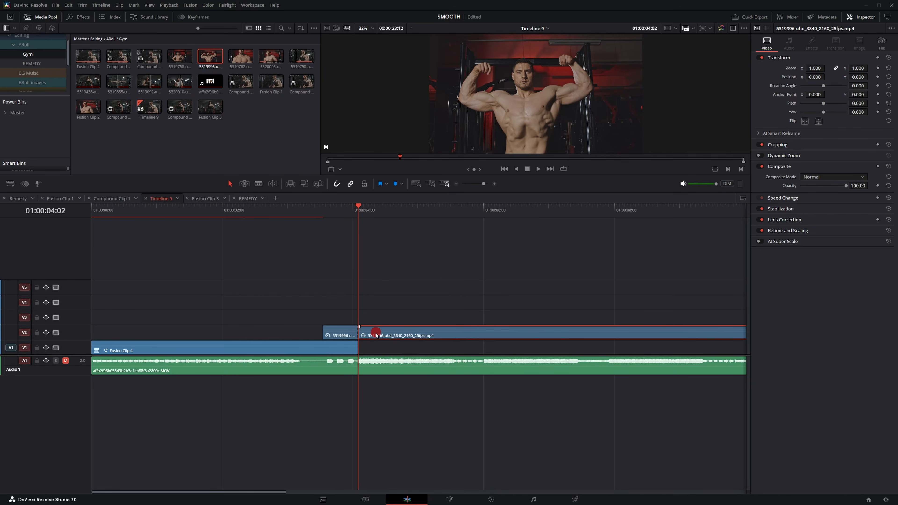
Step: Turn off Freeze Frame for the part of clip 5319996 after the split
key("r")
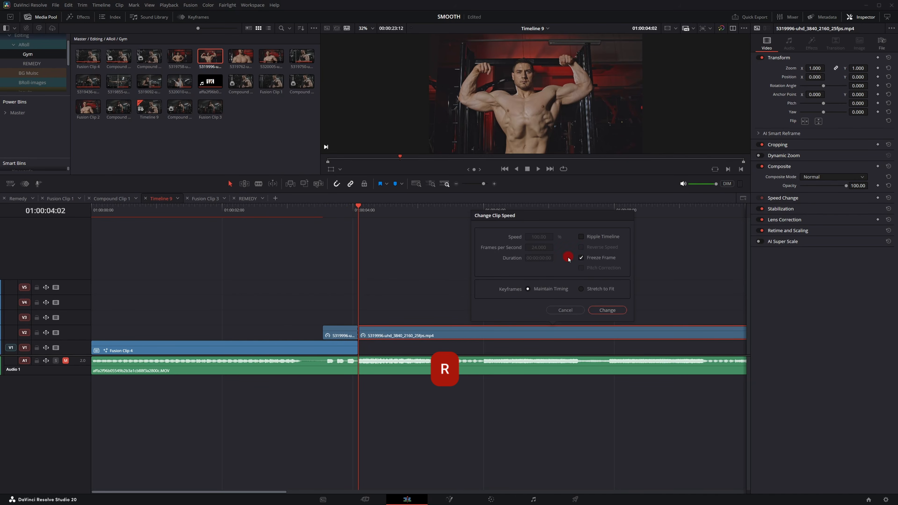
left_click(580, 258)
left_click(607, 311)
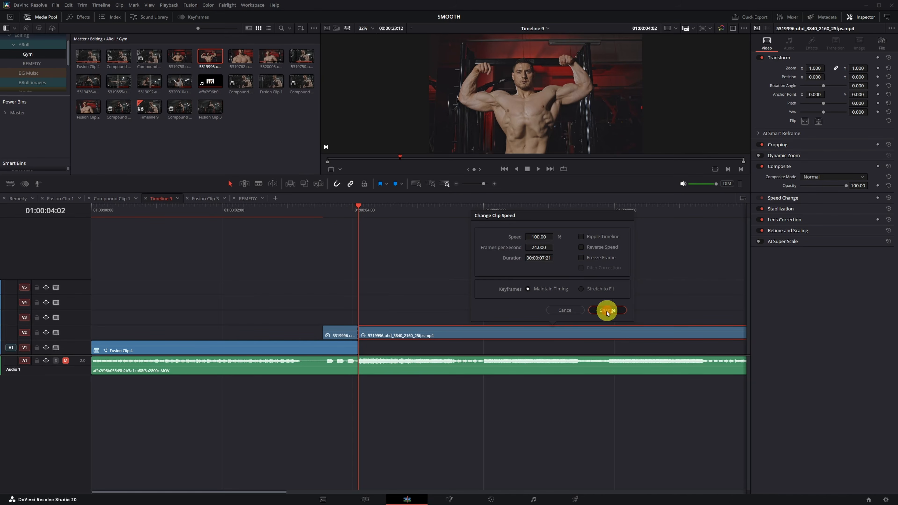
Step: Open the frozen clip section on the Fusion page and attach a MultiPoly mask to MediaIn1
left_click(453, 499)
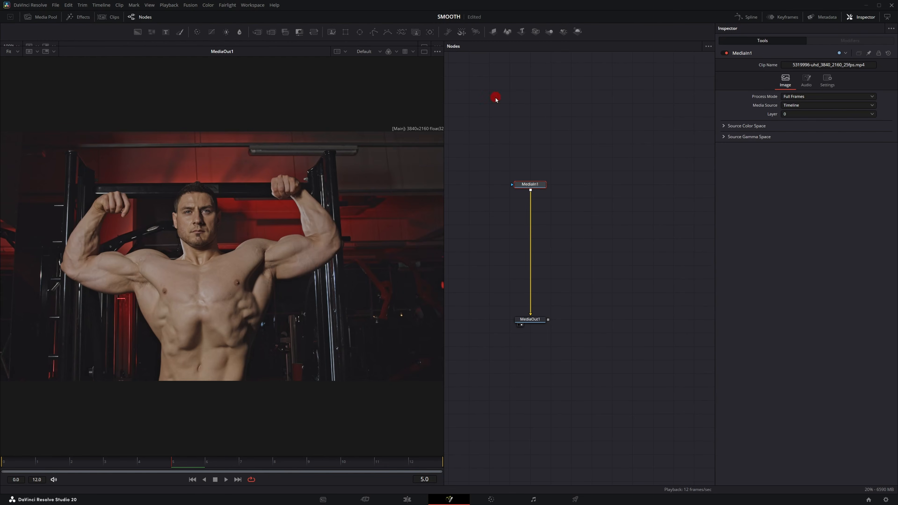
left_click(402, 31)
left_click_drag(536, 170, 548, 141)
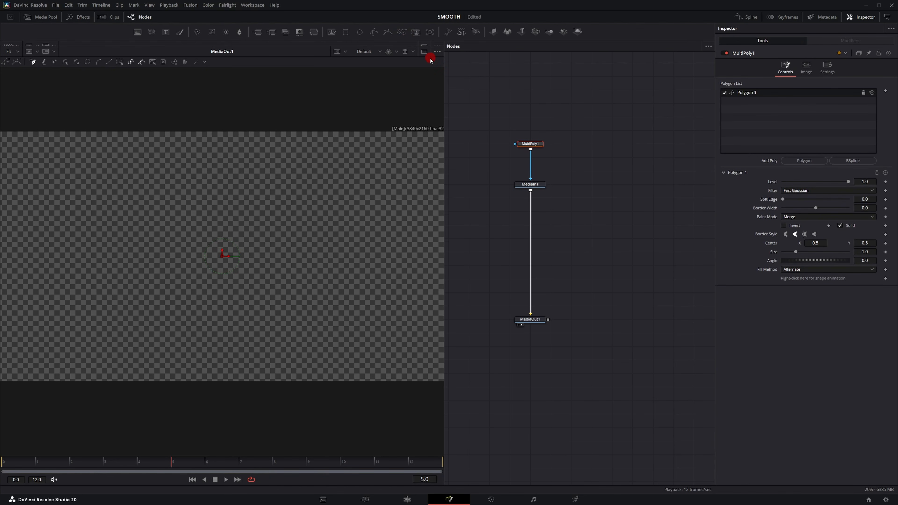
key("shift+space")
type("mu")
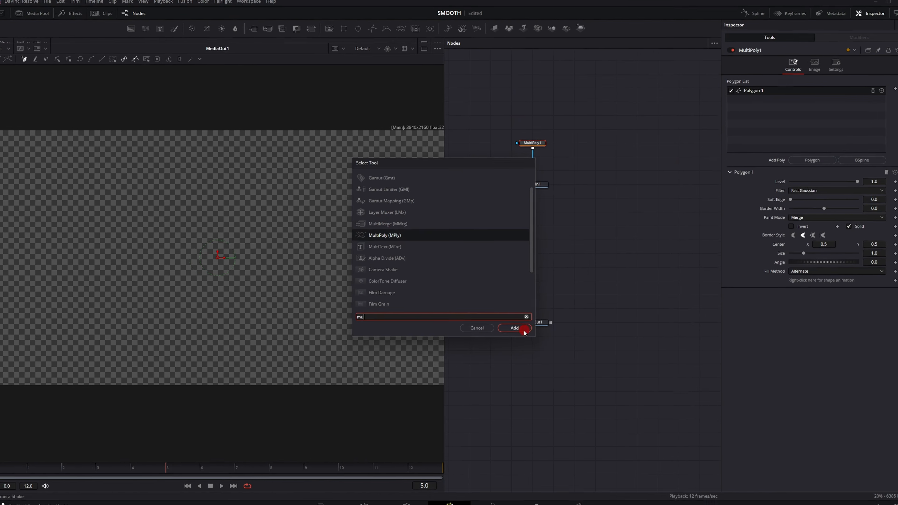
left_click(552, 394)
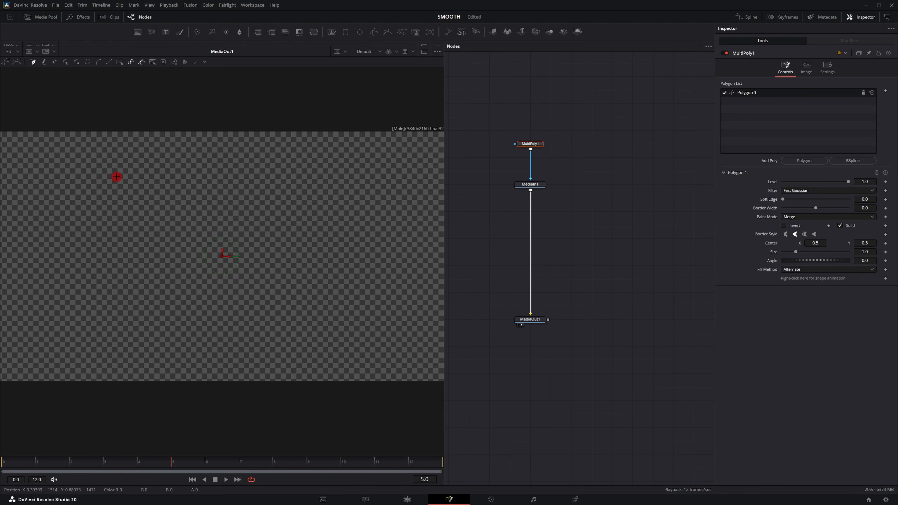
Step: Invert Polygon 1 and draw it as a closed outline around the man's raised arm and shoulder on the image's left side
left_click(786, 226)
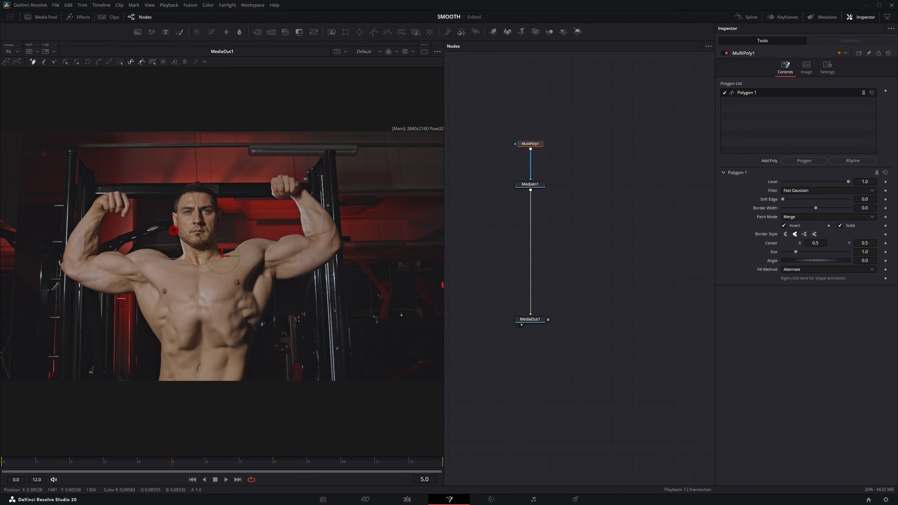
left_click(167, 259)
left_click(158, 249)
left_click(140, 247)
left_click(129, 255)
left_click(121, 253)
left_click(110, 253)
left_click(100, 253)
left_click(99, 245)
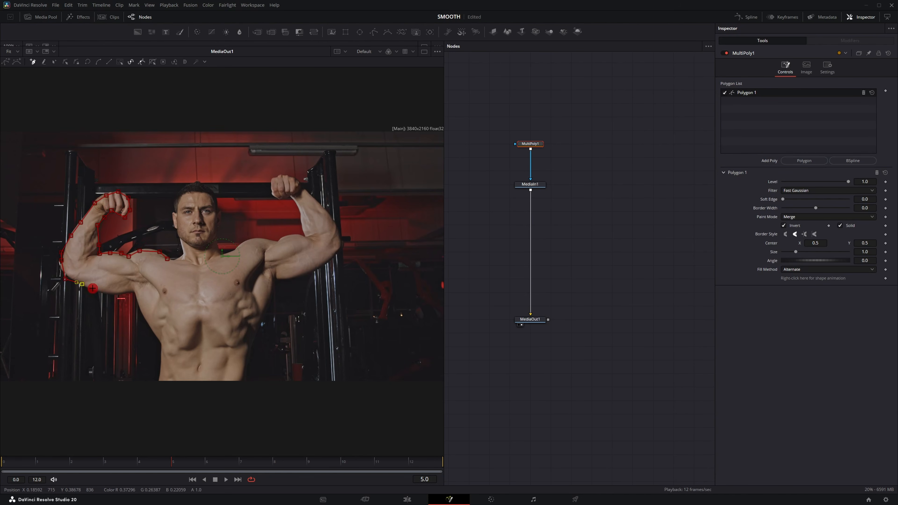
left_click(95, 202)
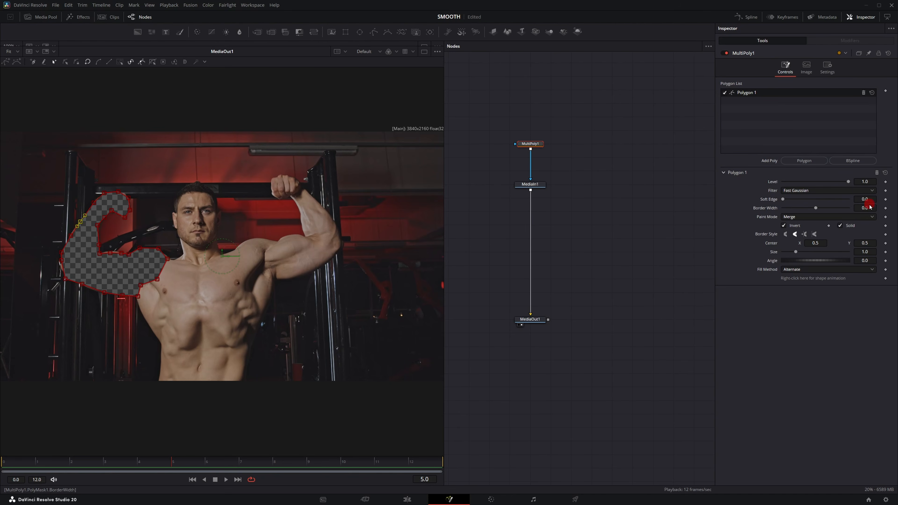
Step: Set Polygon 1's soft edge to 0.0013 and draw a second polygon closed around the raised arm and shoulder on the image's right side
left_click_drag(866, 199, 869, 196)
left_click(803, 161)
left_click(292, 200)
left_click(297, 206)
left_click(300, 212)
left_click(302, 226)
left_click(304, 232)
left_click(295, 236)
left_click(284, 237)
left_click(278, 243)
left_click(268, 240)
left_click(249, 241)
left_click(238, 244)
left_click(239, 253)
left_click(250, 265)
Step: Refine Polygon 2's outline points along the fist, forearm, elbow and shoulder so they follow the arm's contour
left_click_drag(271, 181, 272, 179)
left_click_drag(249, 242, 252, 239)
left_click_drag(238, 244, 238, 246)
left_click_drag(306, 187, 319, 204)
left_click_drag(334, 217, 330, 218)
left_click_drag(287, 176, 294, 177)
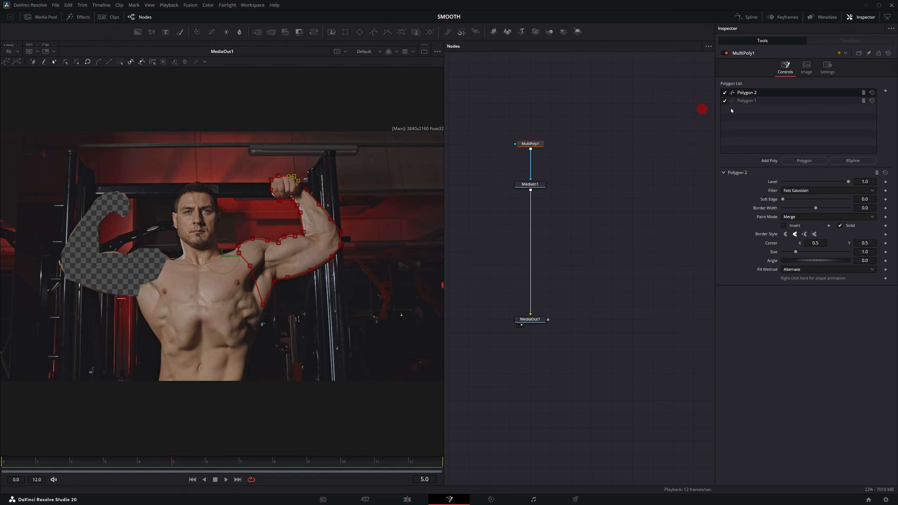
Step: Try Polygon 1 without Invert to check both arm cutouts, and turn Invert back on
left_click(763, 100)
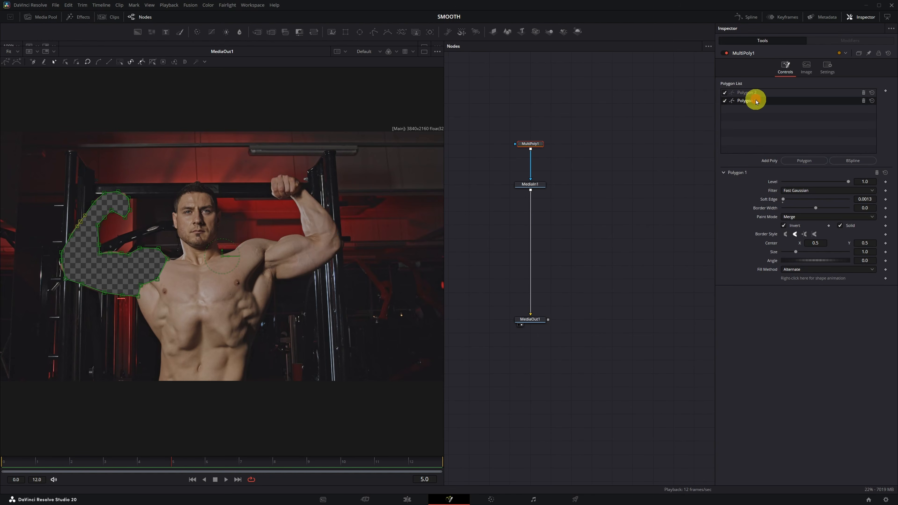
left_click(784, 225)
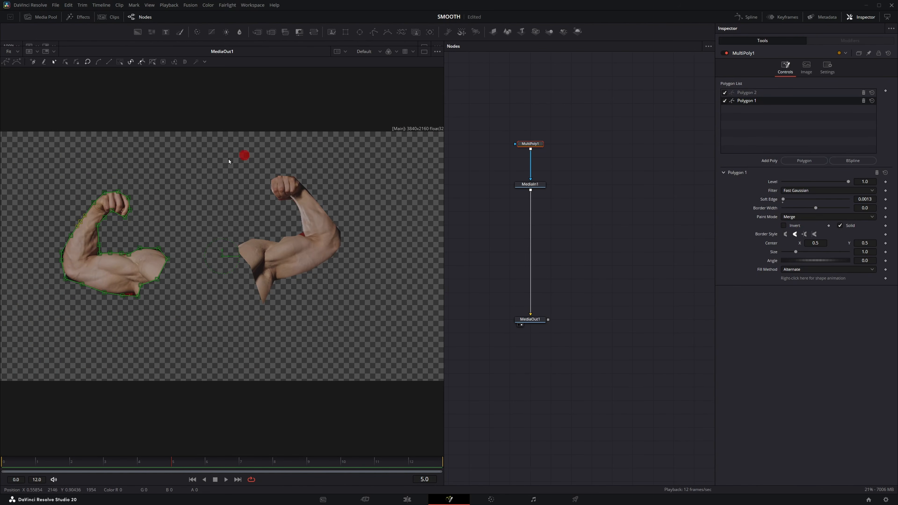
left_click(784, 226)
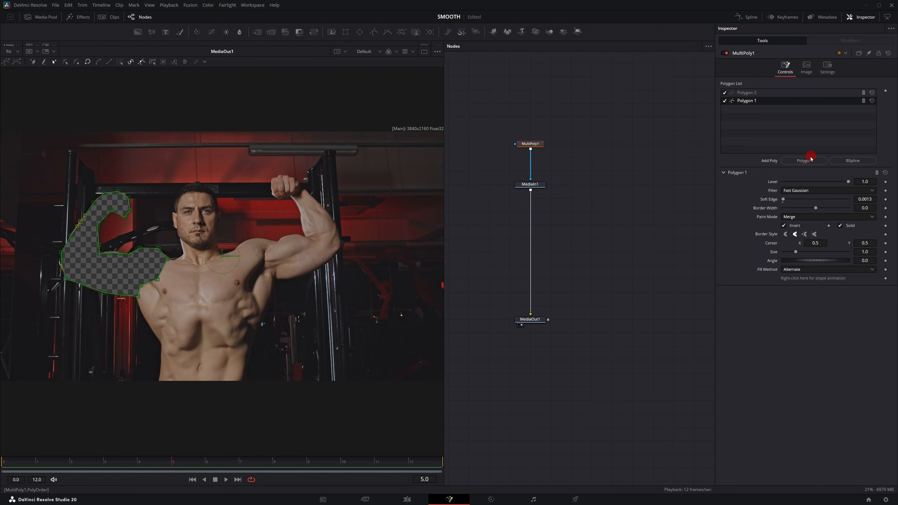
Step: Add a third polygon and draw it as a closed outline around the man's head and torso, adjusting its shoulder point
left_click(804, 161)
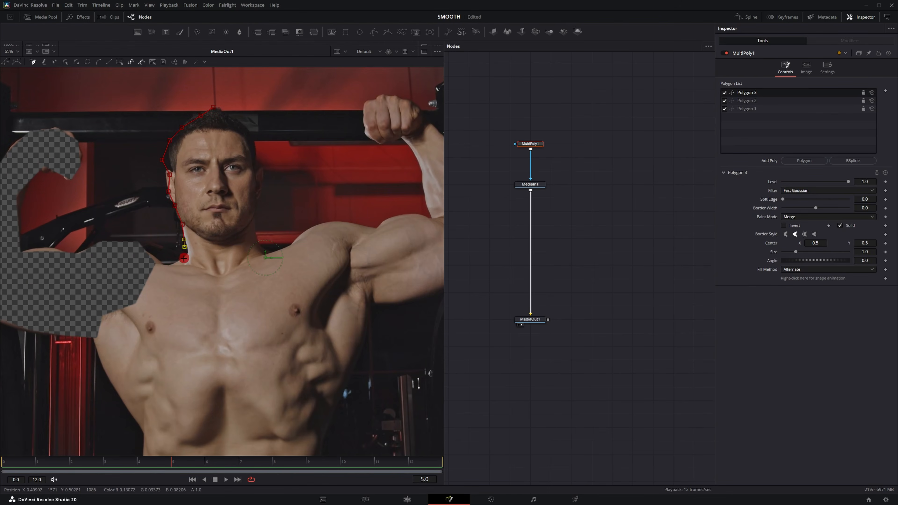
left_click(183, 260)
left_click(172, 265)
left_click(161, 263)
left_click(152, 261)
left_click(143, 283)
left_click(138, 293)
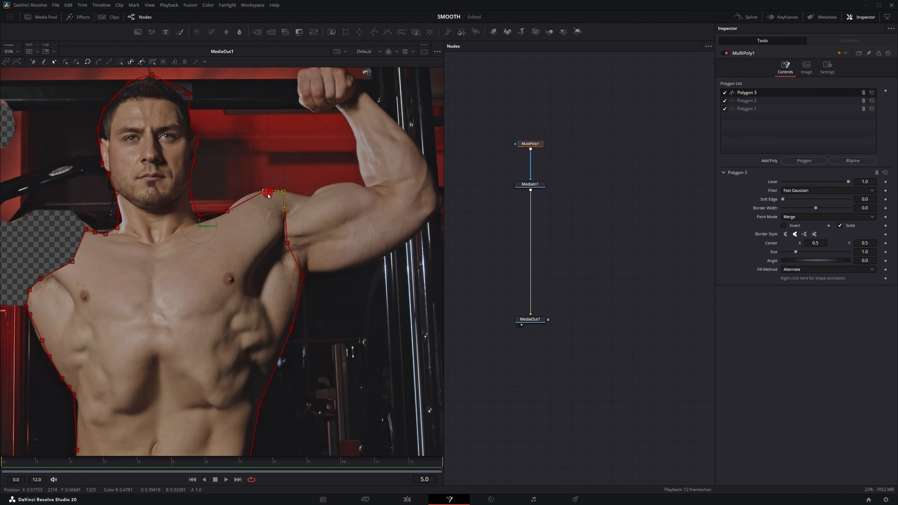
left_click_drag(268, 195, 258, 194)
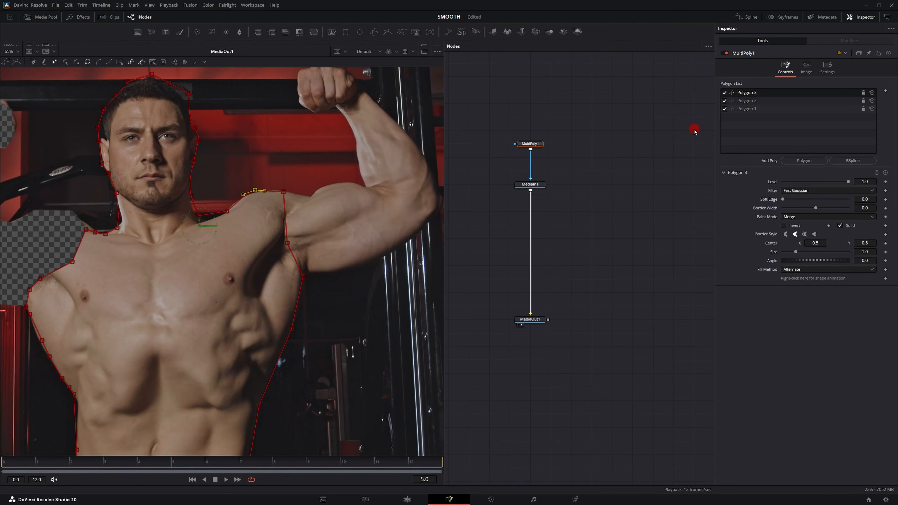
Step: Turn off Invert for Polygon 1 and rename Polygons 1, 2 and 3 as right arm, left arm and body
left_click(743, 109)
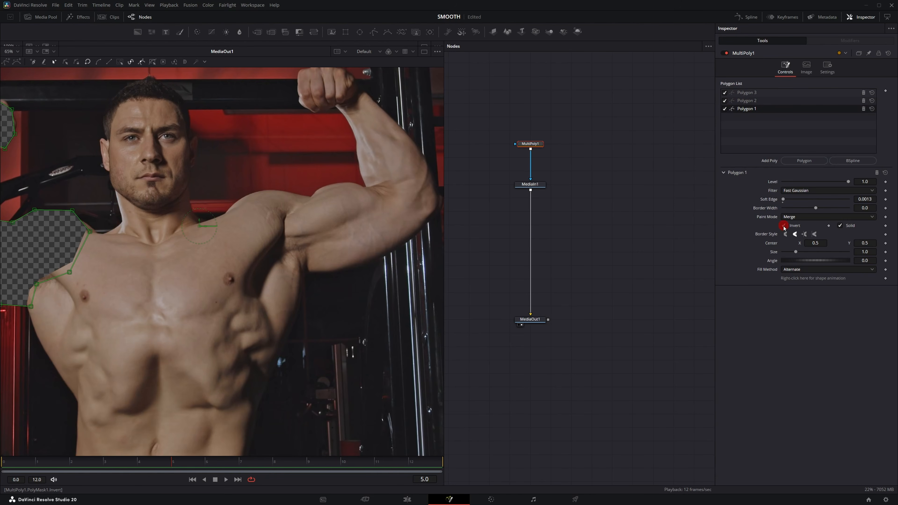
left_click_drag(126, 243, 189, 250)
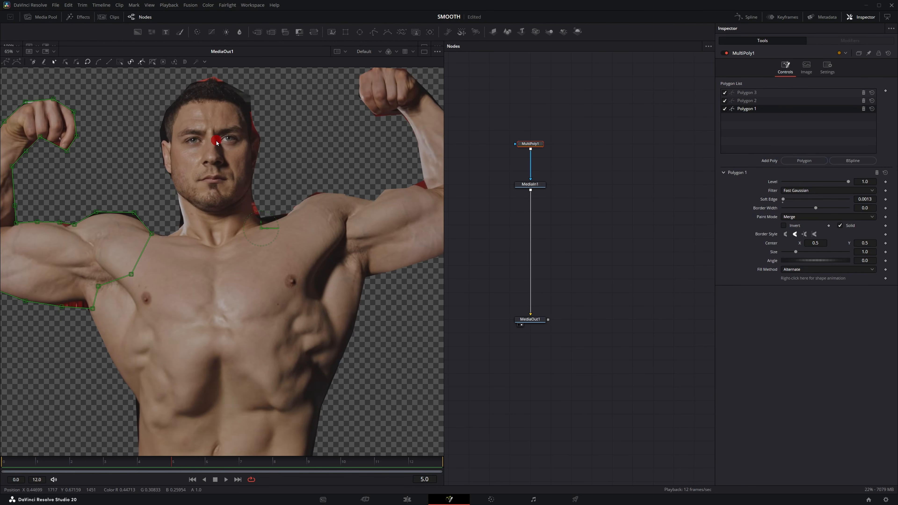
scroll(221, 143, "down", 3)
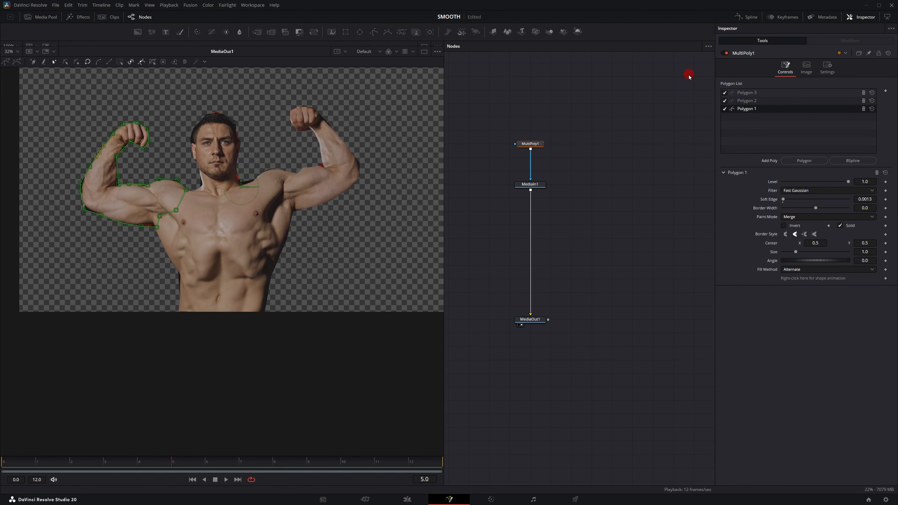
double_click(748, 109)
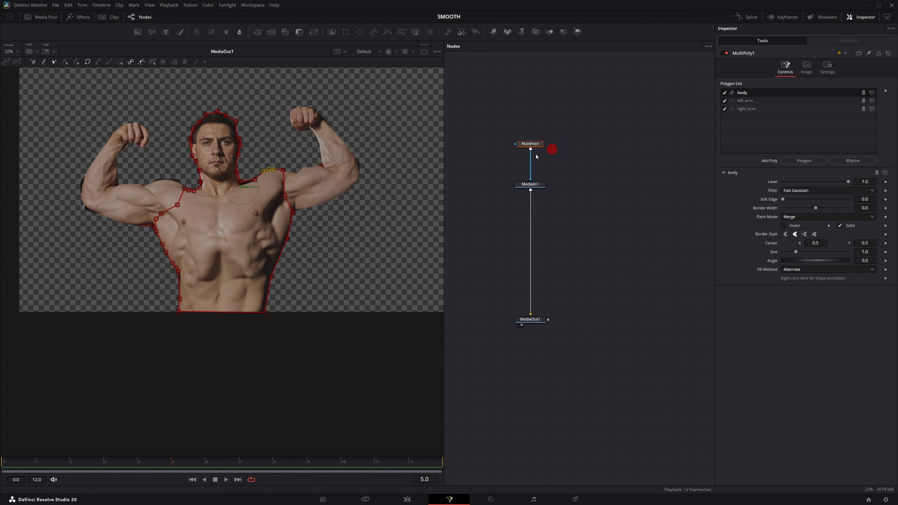
Step: Reshape the right arm polygon's lower outline at the armpit to cover the gap between arm and torso
scroll(242, 133, "up", 5)
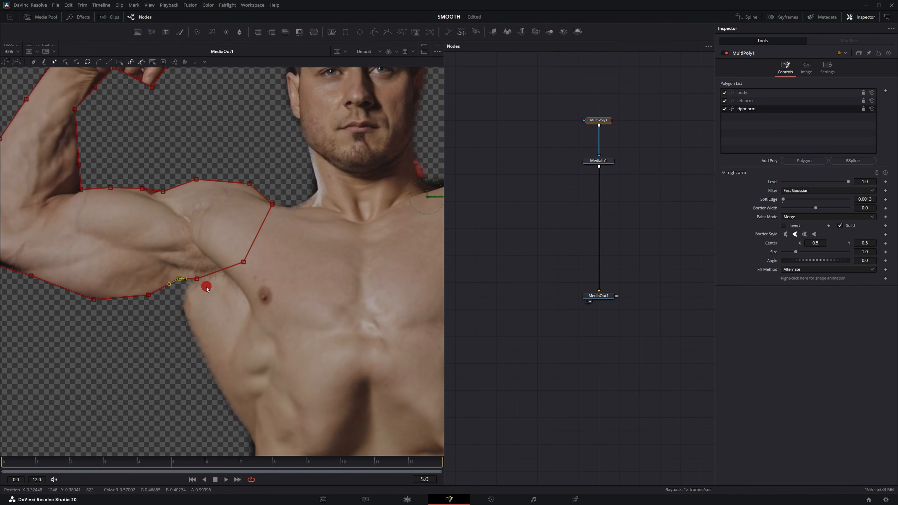
scroll(207, 289, "up", 5)
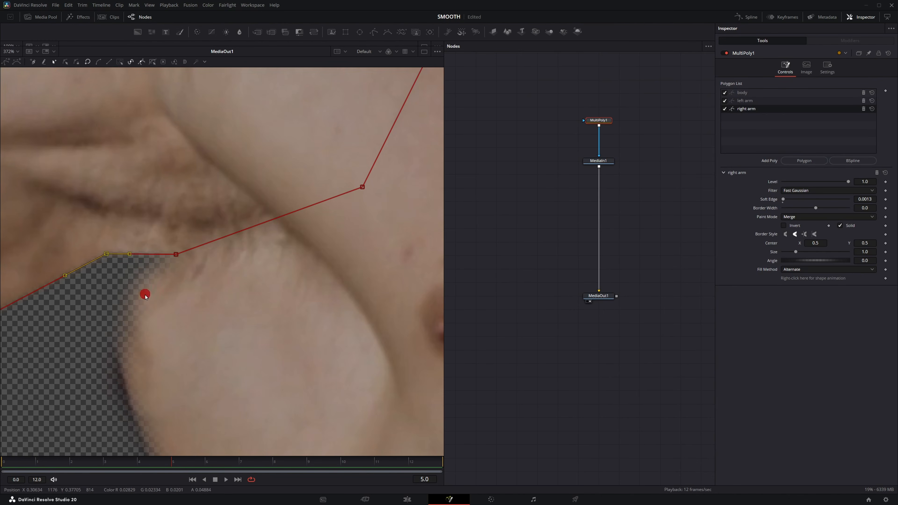
left_click(112, 262)
left_click_drag(113, 265, 126, 370)
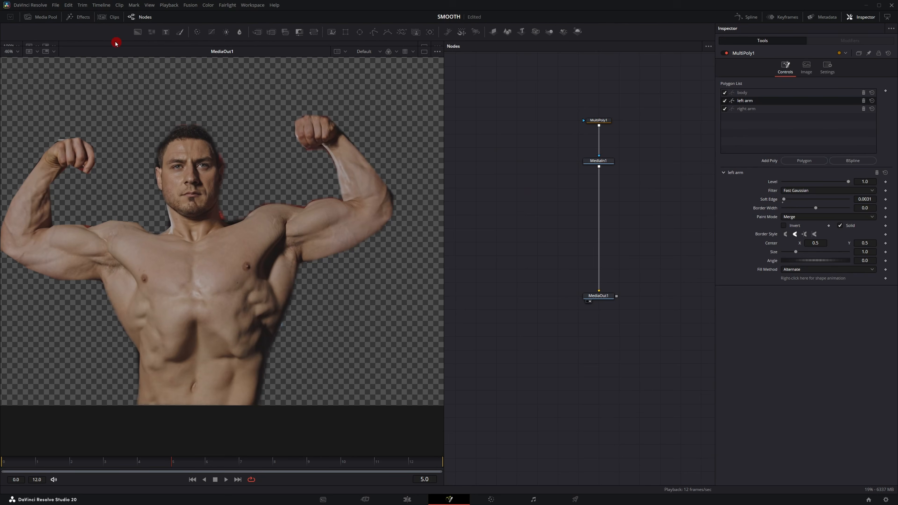
Step: Merge a Background node with MediaIn1 ahead of MediaOut1 and set its colour to white
left_click_drag(138, 32, 598, 173)
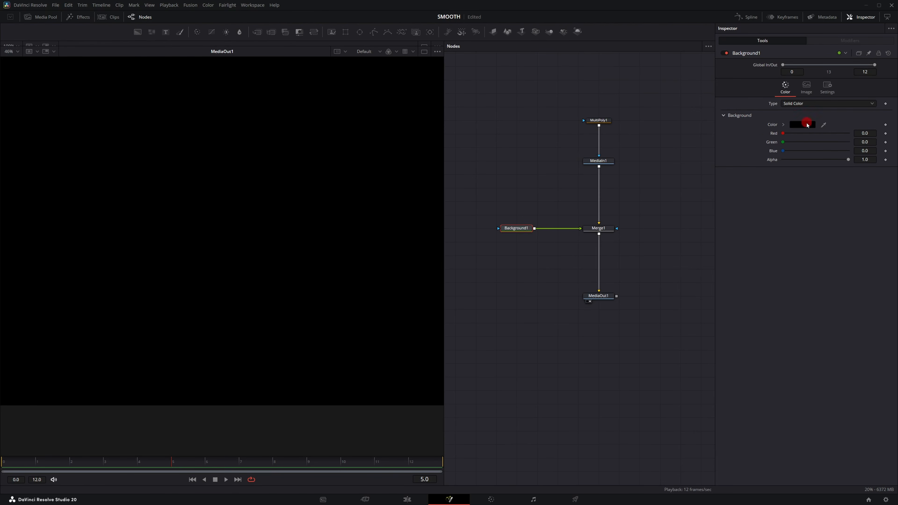
left_click(806, 123)
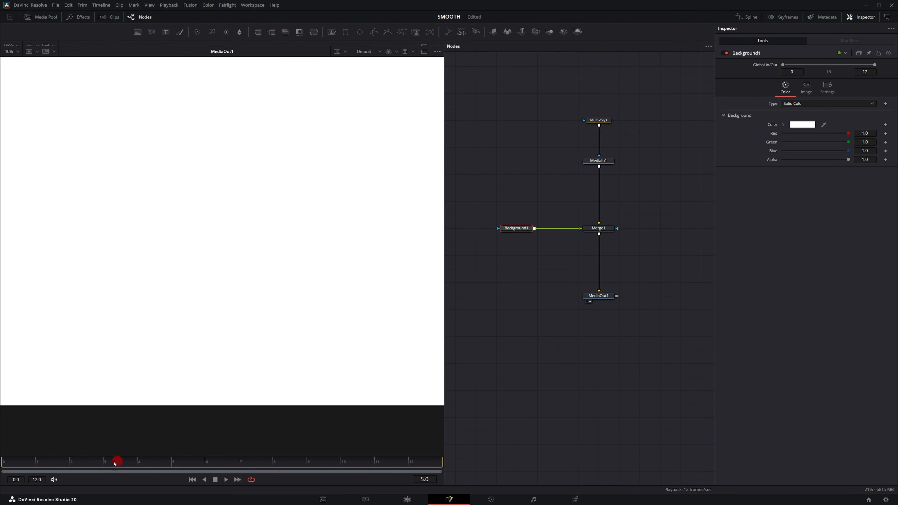
Step: Keyframe Merge1's Blend from 1.0 at frame 0 to 0.0 at frame 2 and play back the fade
left_click_drag(116, 461, 5, 461)
left_click(607, 233)
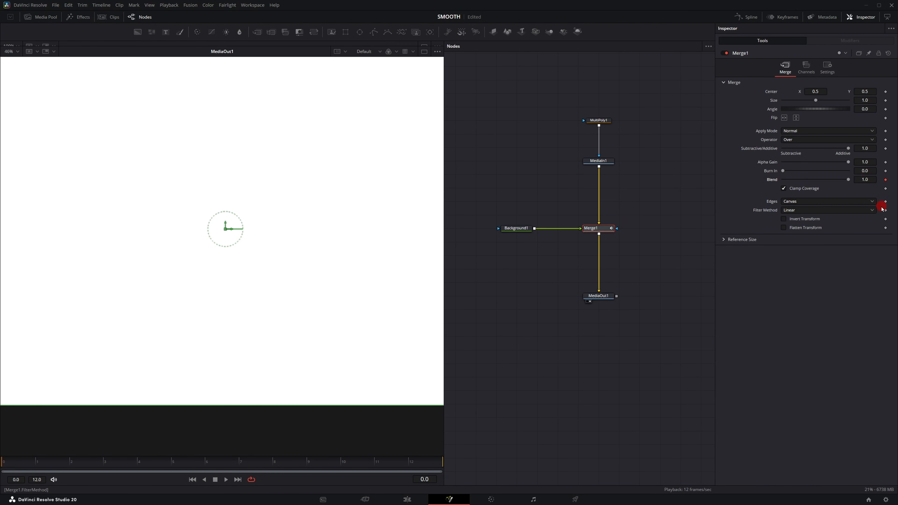
left_click(70, 461)
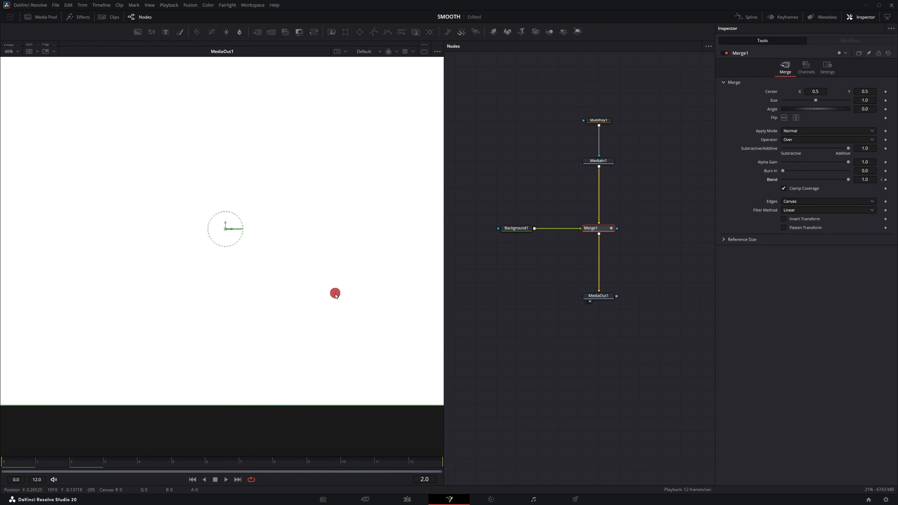
left_click_drag(852, 181, 850, 182)
key("space")
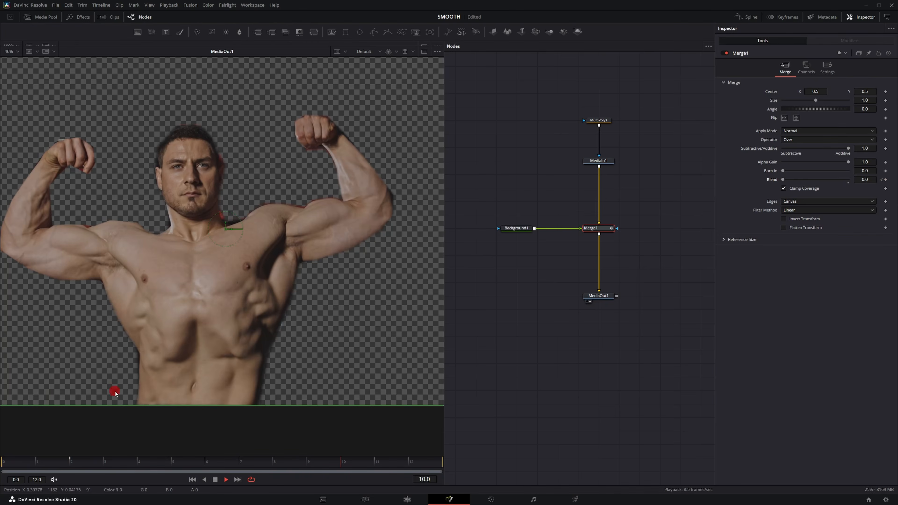
key("space")
Step: Connect MultiPoly1 to Background1 as its mask and return to frame 0
left_click_drag(599, 126, 504, 231)
left_click_drag(49, 466, 13, 464)
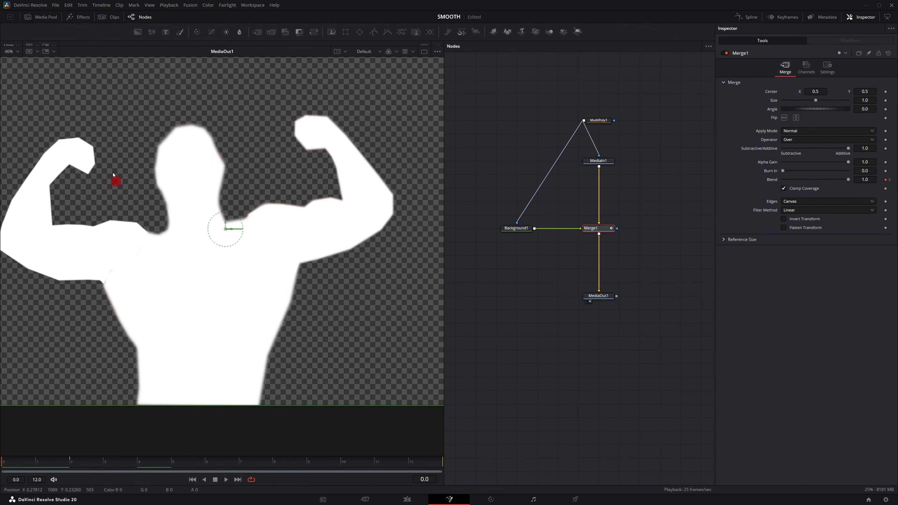
Step: On the Edit page, duplicate the masked frozen clip onto V3 and V4 with staggered starts, the V4 copy starting at 01:00:03:21
left_click(406, 499)
left_click(474, 333)
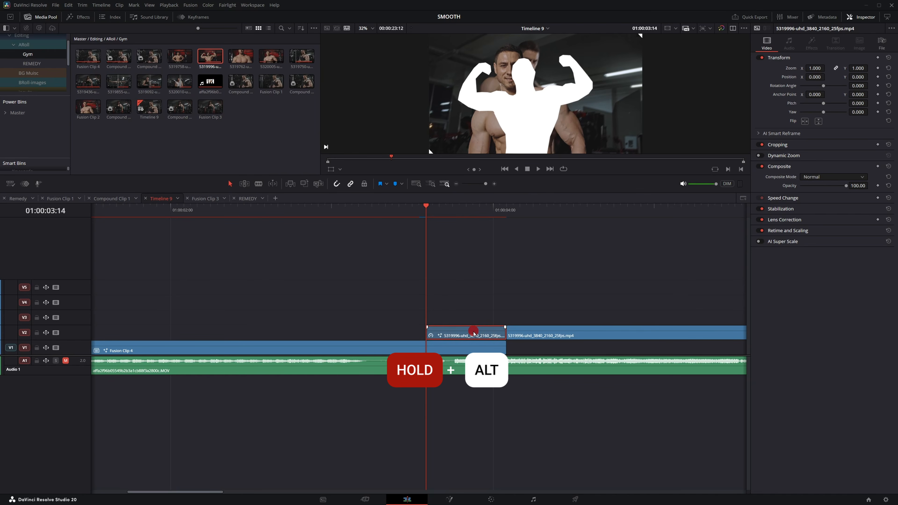
left_click_drag(476, 329, 505, 303)
key("Right")
Step: Open the frozen clip on V2 in Fusion and disable MultiPoly1's body and left arm polygons
left_click(442, 336)
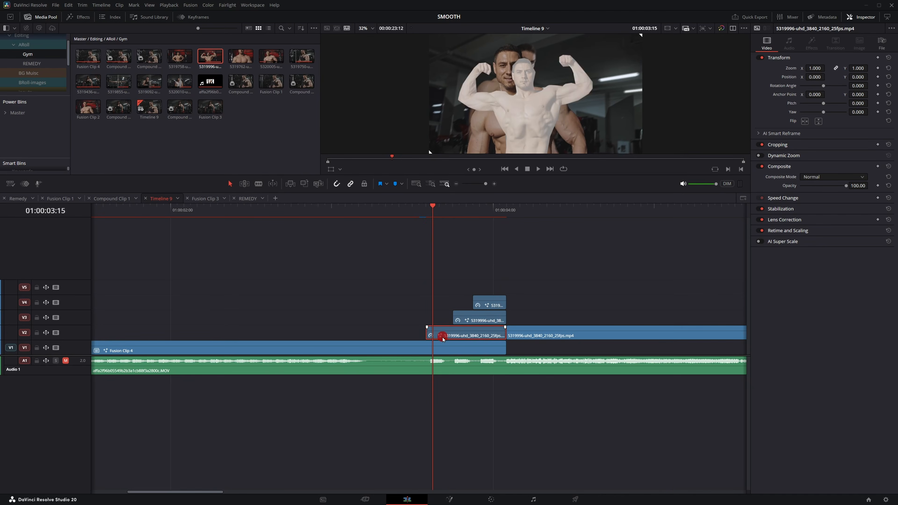
key("shift+5")
left_click(725, 92)
left_click(724, 101)
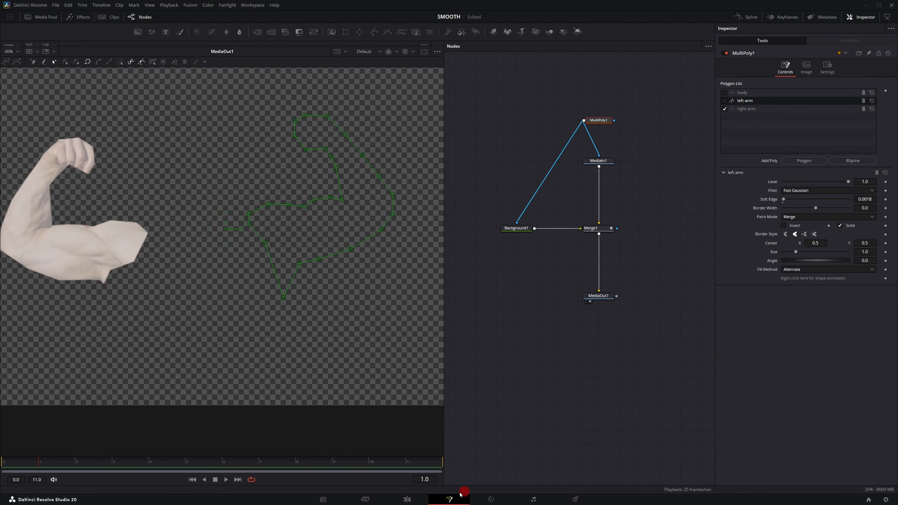
Step: Switch to the V3 copy in Fusion and disable MultiPoly1's right arm and body polygons
left_click(110, 18)
left_click(134, 459)
left_click(585, 233)
left_click(725, 108)
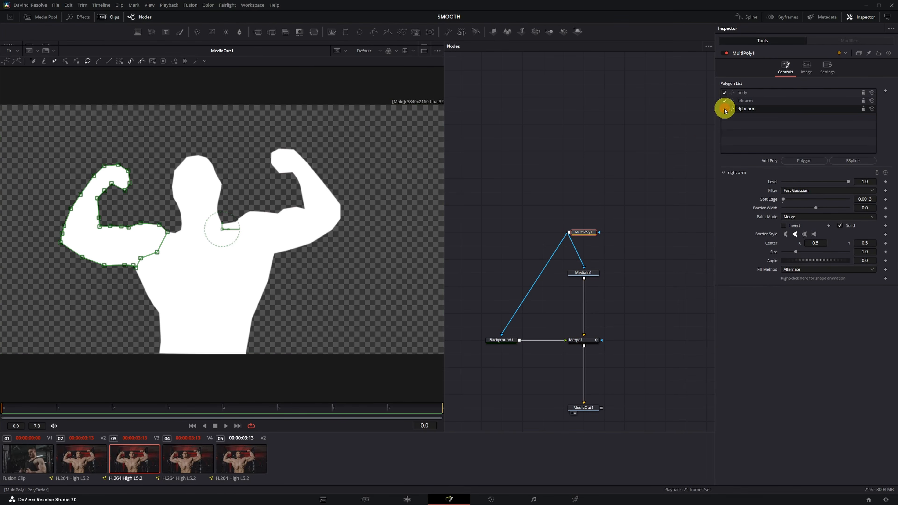
left_click(725, 93)
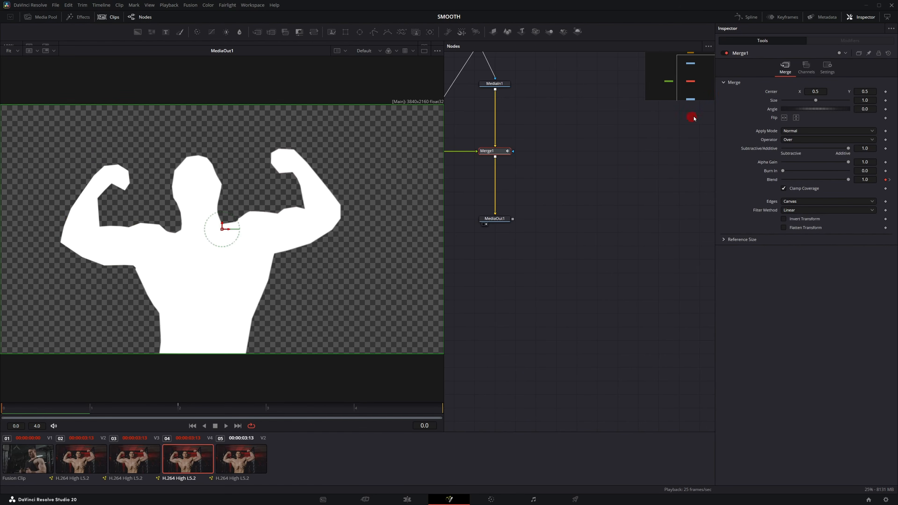
Step: In the V4 copy's MultiPoly1, disable the right arm and left arm polygons
left_click_drag(495, 84, 605, 329)
left_click(604, 287)
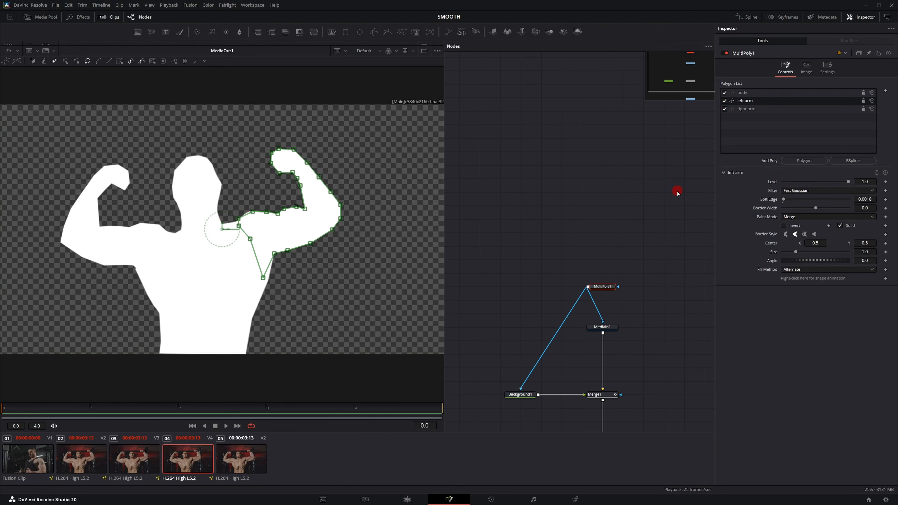
left_click(724, 108)
left_click(725, 101)
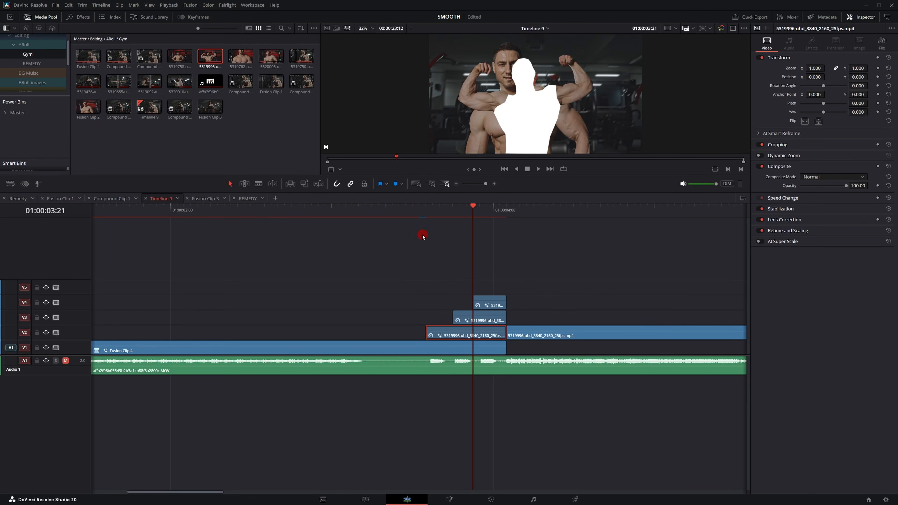
Step: Play and scrub the timeline from just before the frozen clip on the Edit page to review the staggered body-part reveal
left_click(412, 212)
key("space")
left_click(416, 223)
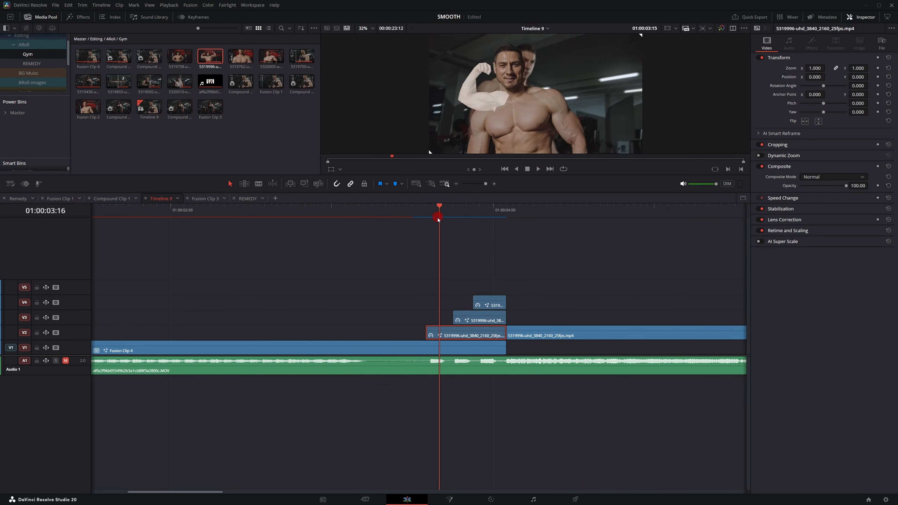